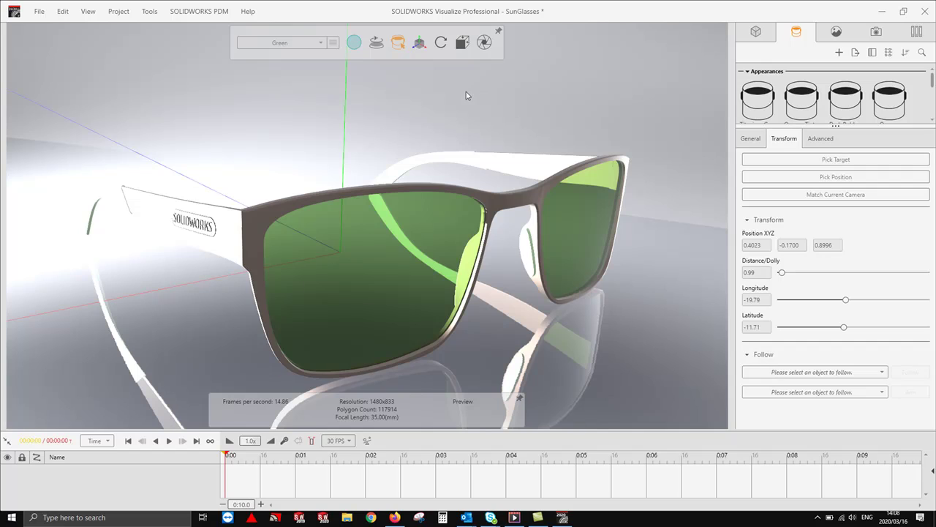
- Turn on the turntable and start the sunglasses spinning
{"action": "left_click", "coordinate": [375, 44]}
{"action": "left_click", "coordinate": [375, 44]}
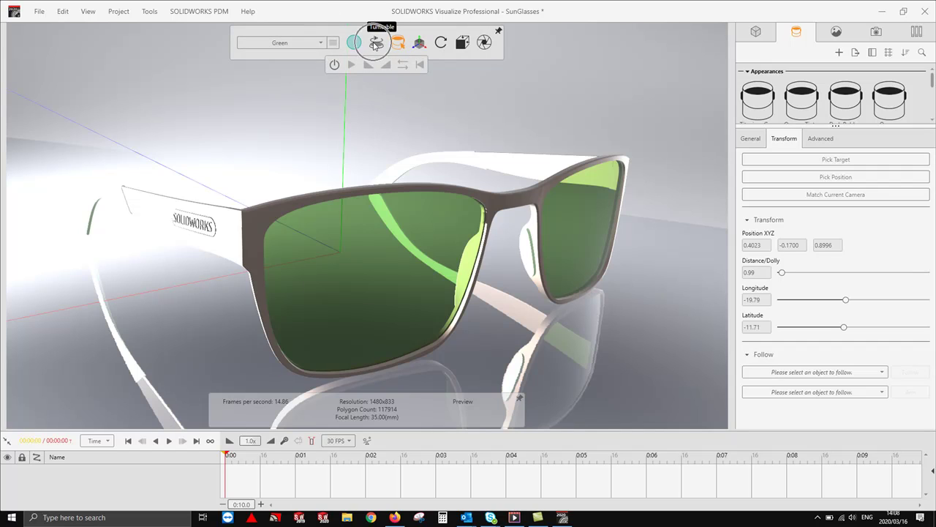
{"action": "left_click", "coordinate": [335, 64]}
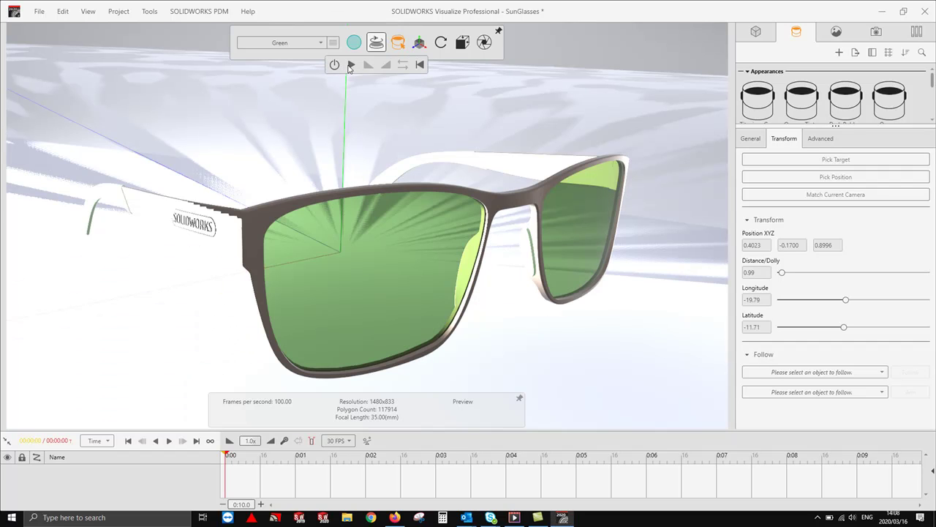
{"action": "left_click", "coordinate": [350, 65]}
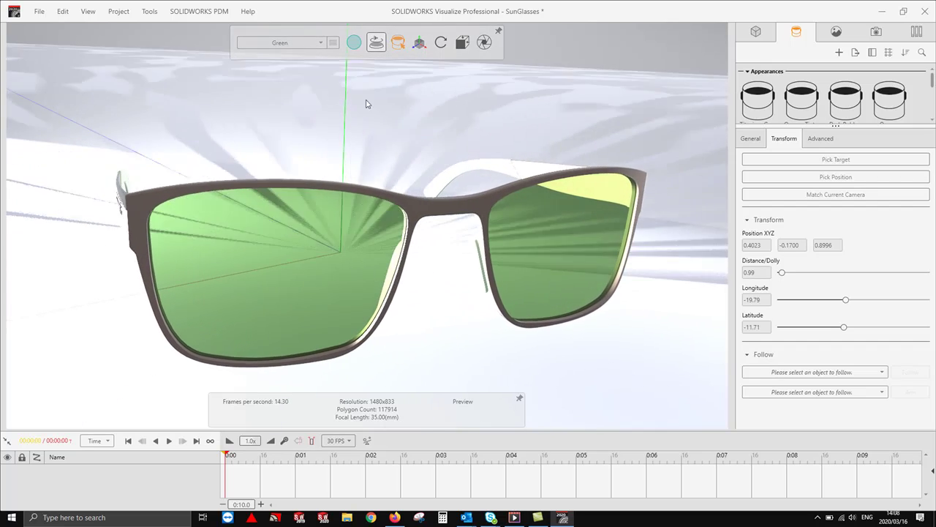
- Reverse the spin direction, then reset the sunglasses to their front-facing start angle
{"action": "mouse_move", "coordinate": [378, 44]}
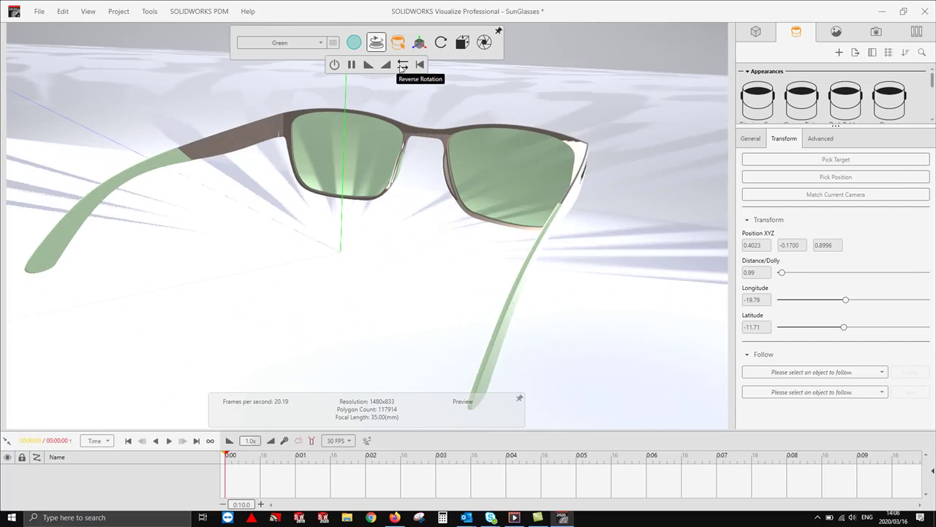
{"action": "left_click", "coordinate": [403, 65]}
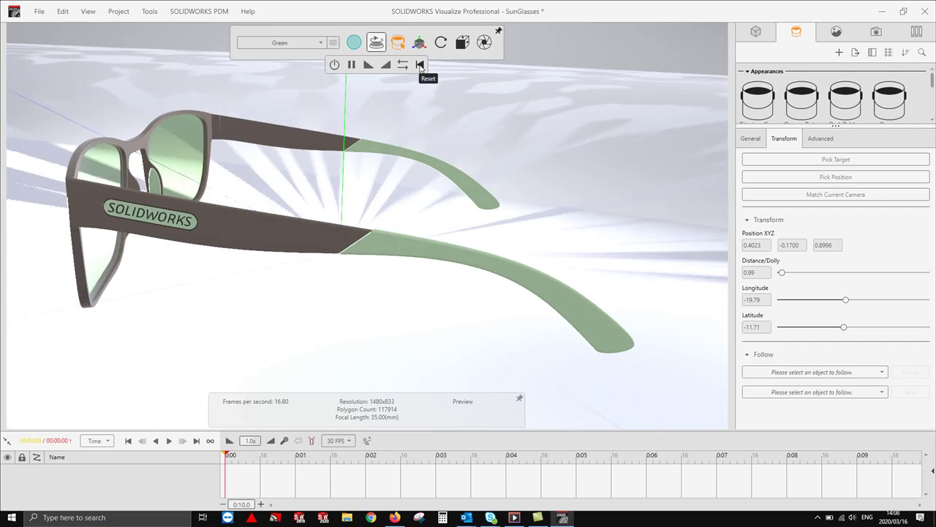
{"action": "left_click", "coordinate": [419, 65]}
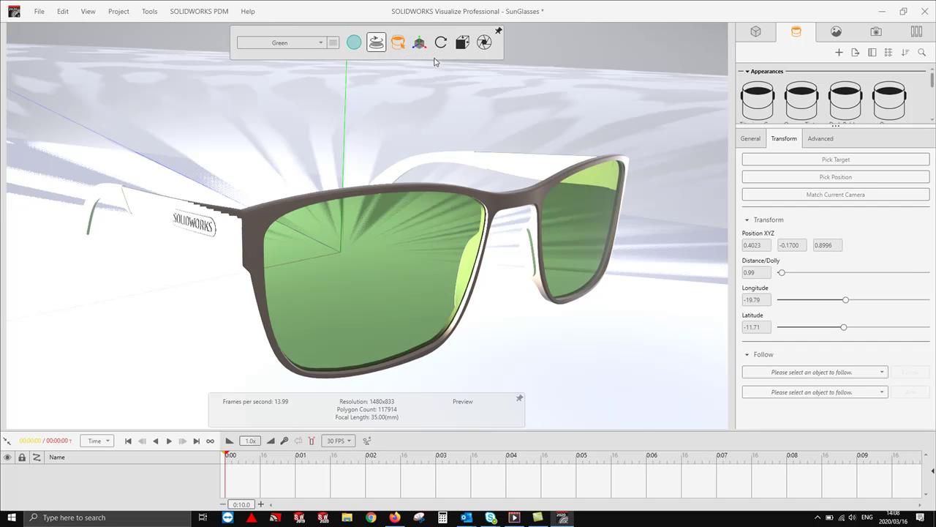
- Open the Output Tools dialog to show the turntable render settings
{"action": "mouse_move", "coordinate": [471, 57]}
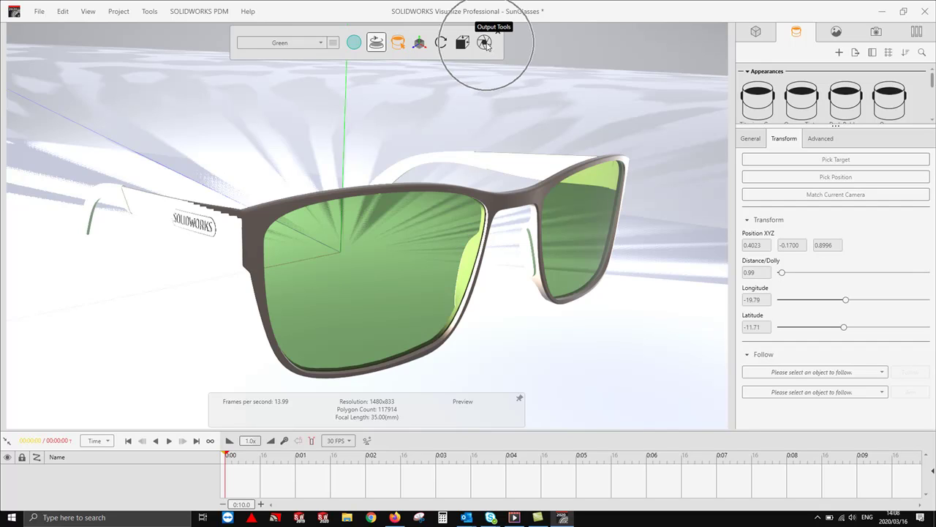
{"action": "left_click", "coordinate": [485, 43]}
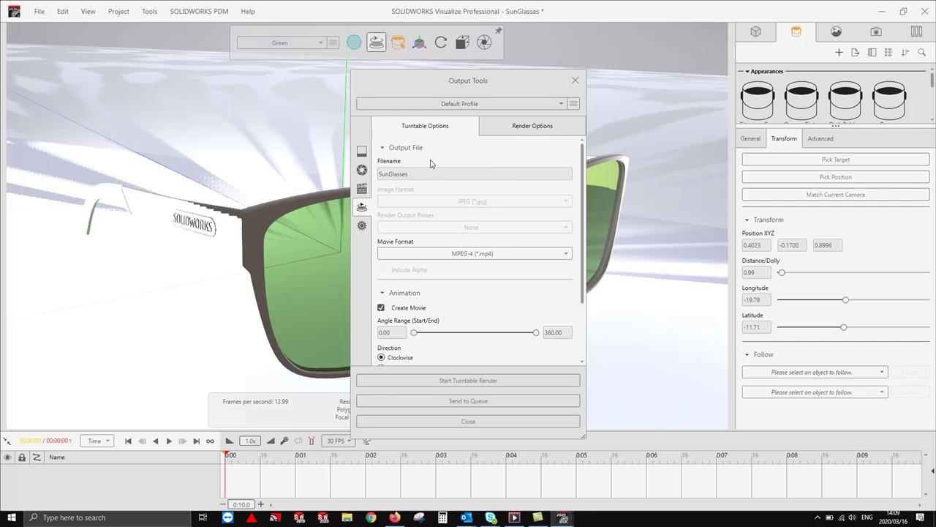
- Keep MPEG-4 as the movie format and change the turntable duration from 5 to 15 seconds
{"action": "scroll", "coordinate": [431, 175], "scroll_direction": "down", "scroll_amount": 2}
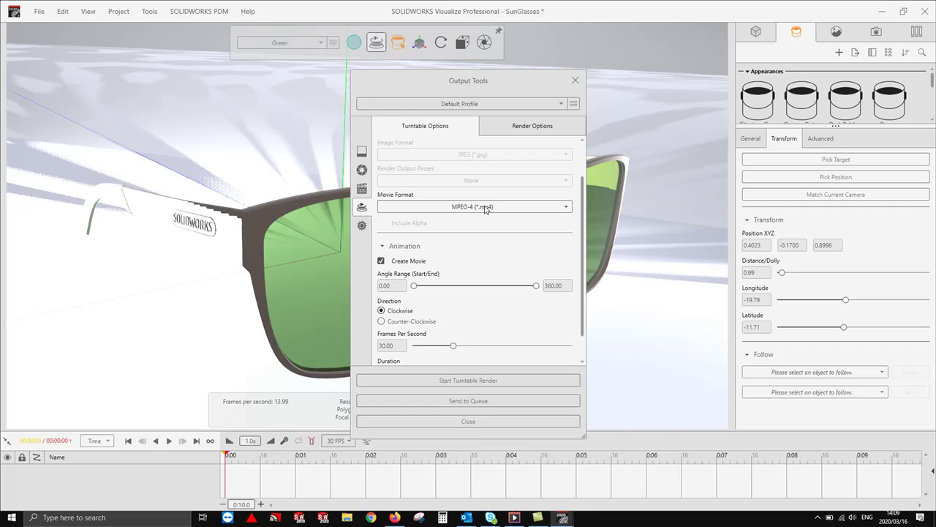
{"action": "left_click", "coordinate": [497, 207]}
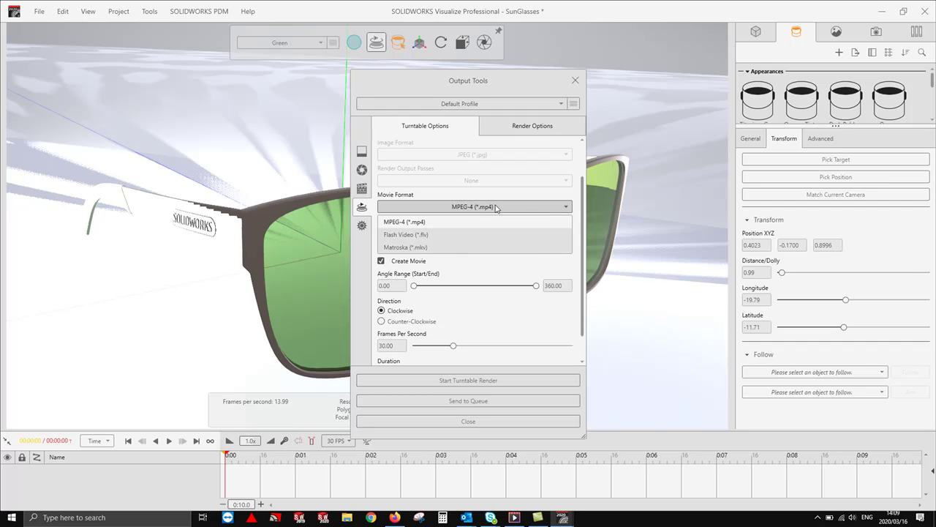
{"action": "left_click", "coordinate": [498, 209]}
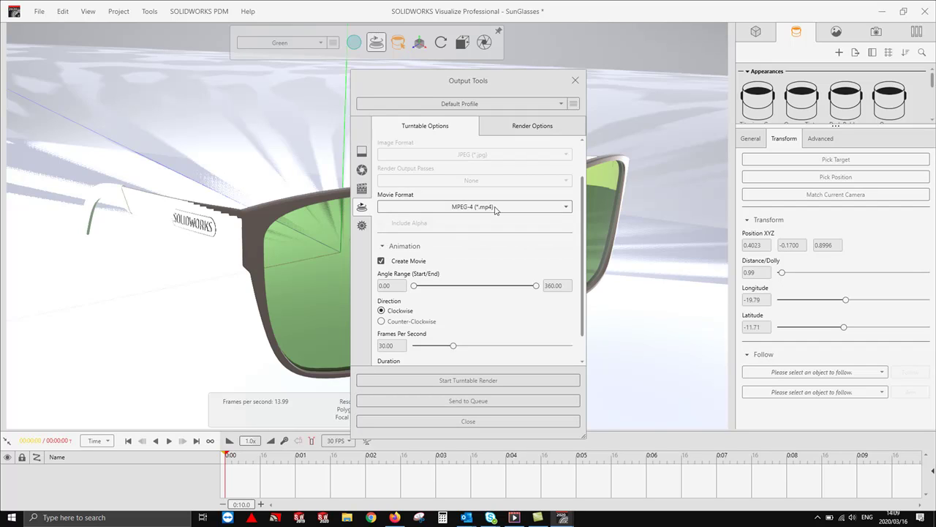
{"action": "scroll", "coordinate": [496, 253], "scroll_direction": "down", "scroll_amount": 1}
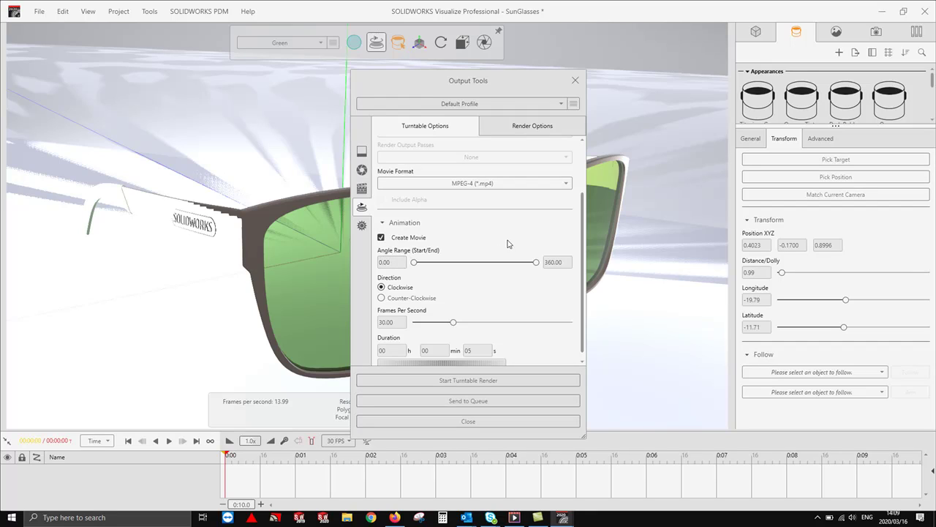
{"action": "scroll", "coordinate": [497, 289], "scroll_direction": "down", "scroll_amount": 1}
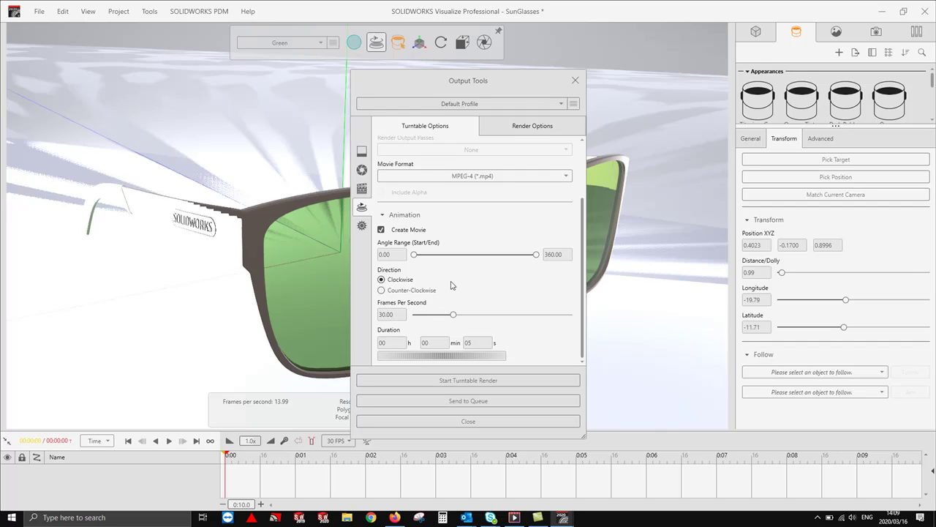
{"action": "double_click", "coordinate": [468, 342]}
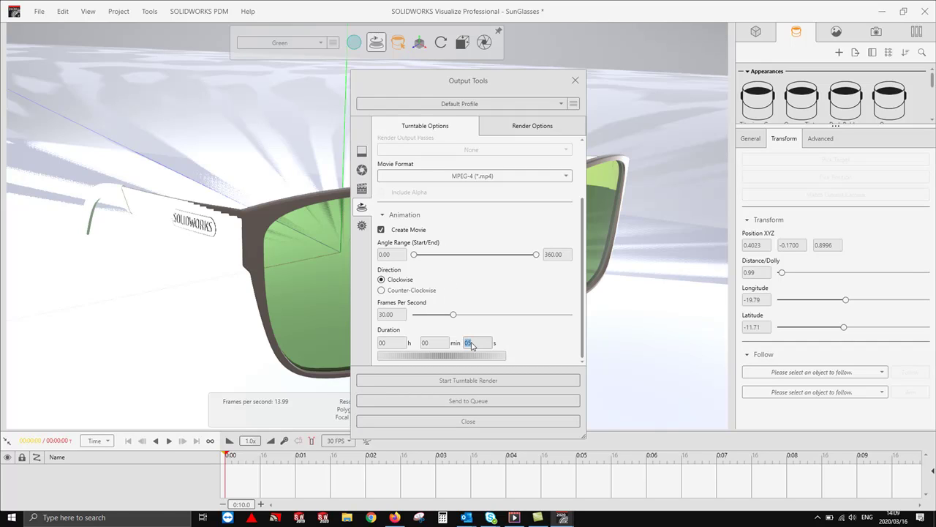
{"action": "type", "text": "01"}
{"action": "left_click", "coordinate": [537, 128]}
{"action": "scroll", "coordinate": [468, 204], "scroll_direction": "up", "scroll_amount": 2}
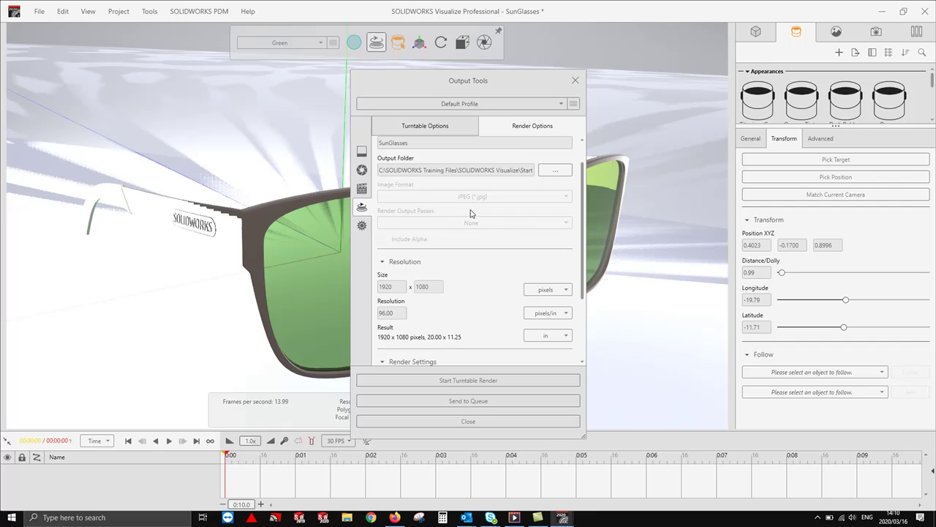
{"action": "scroll", "coordinate": [477, 187], "scroll_direction": "up", "scroll_amount": 2}
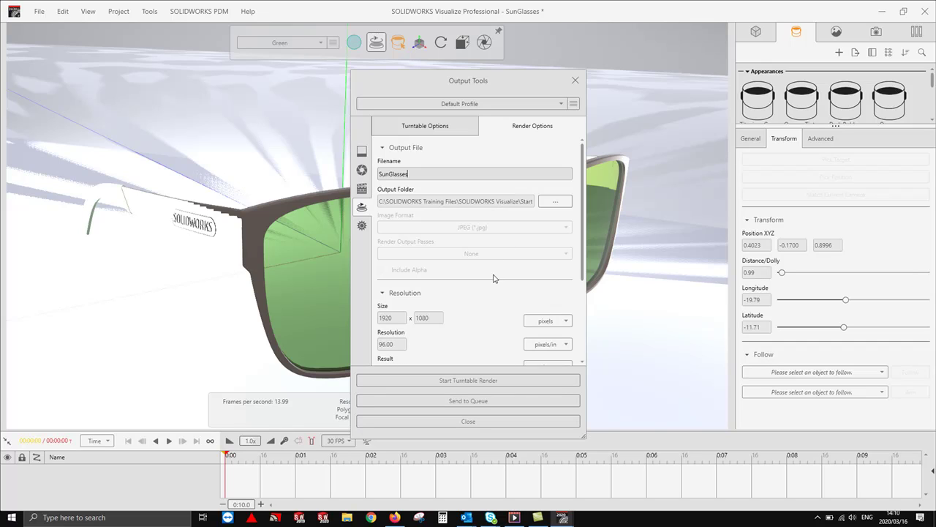
{"action": "scroll", "coordinate": [487, 278], "scroll_direction": "down", "scroll_amount": 2}
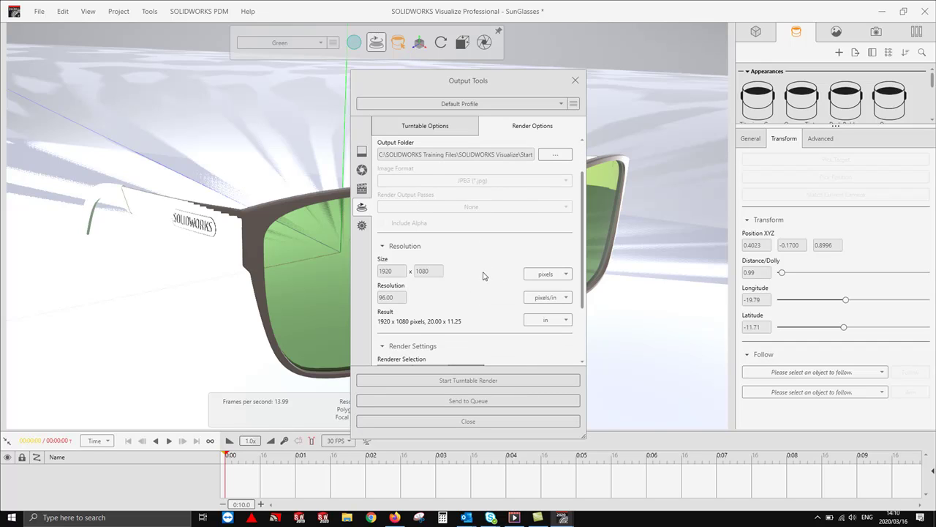
{"action": "scroll", "coordinate": [482, 271], "scroll_direction": "down", "scroll_amount": 1}
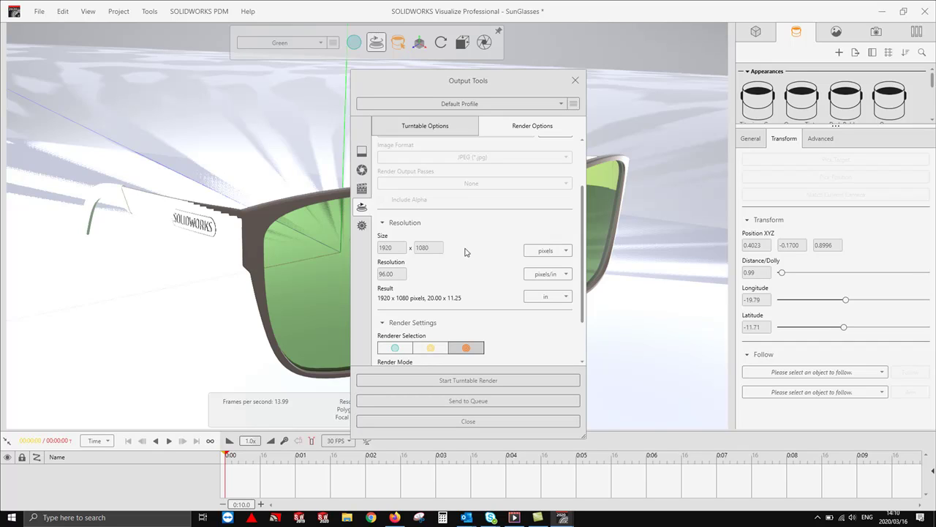
{"action": "scroll", "coordinate": [474, 250], "scroll_direction": "down", "scroll_amount": 1}
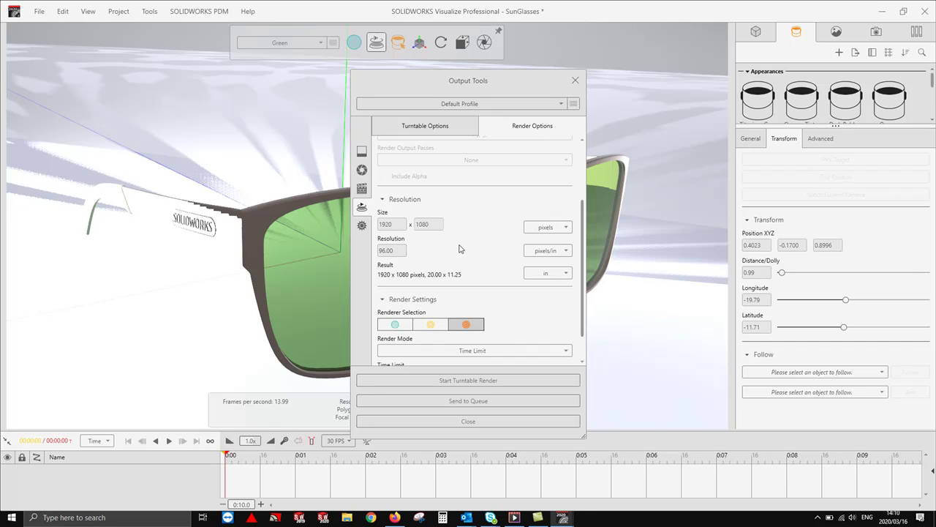
{"action": "scroll", "coordinate": [460, 247], "scroll_direction": "down", "scroll_amount": 1}
{"action": "scroll", "coordinate": [454, 236], "scroll_direction": "down", "scroll_amount": 1}
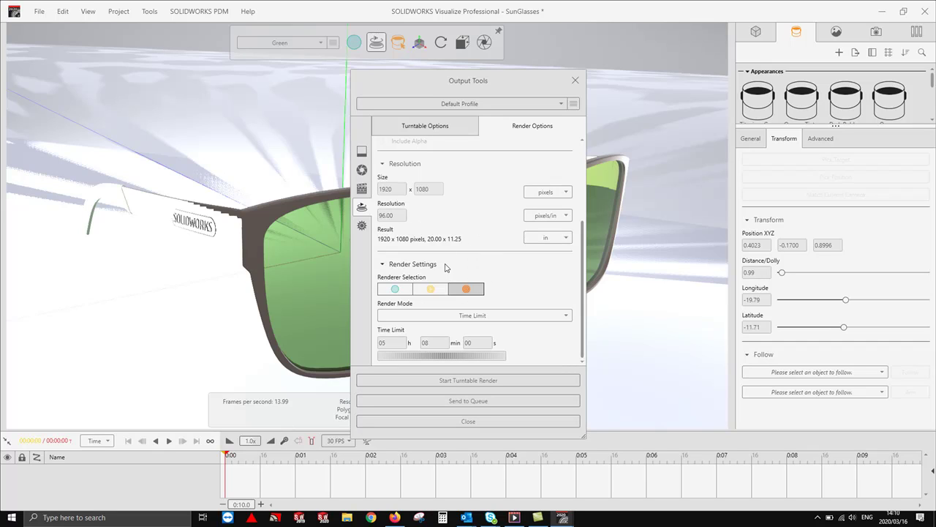
{"action": "left_click", "coordinate": [406, 290]}
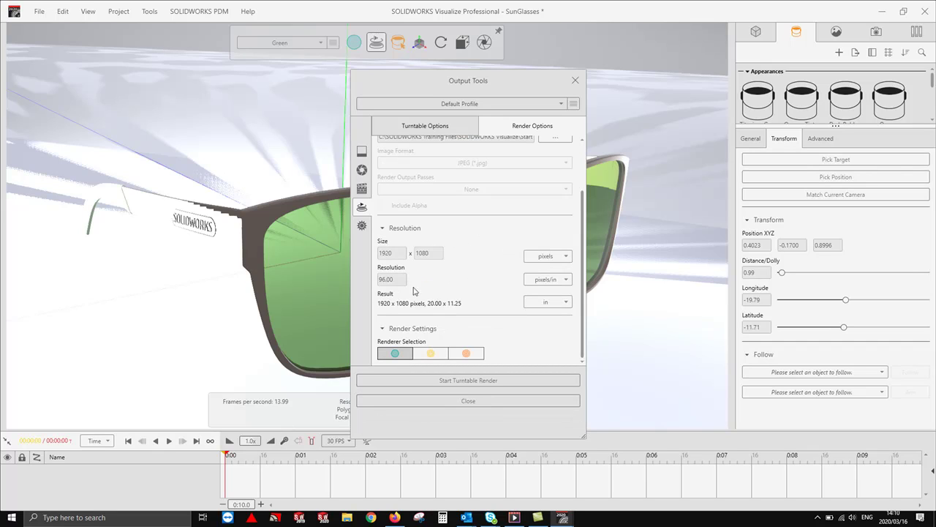
{"action": "left_click", "coordinate": [431, 354]}
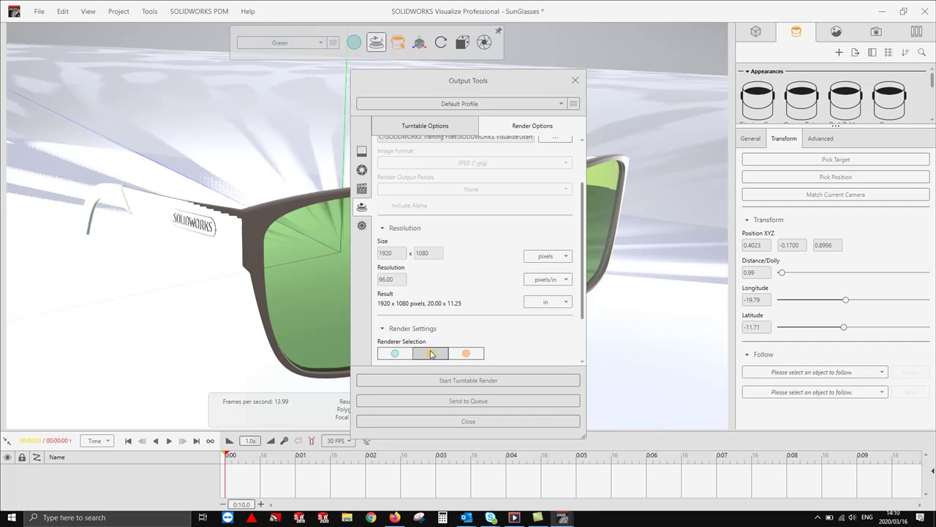
{"action": "scroll", "coordinate": [474, 353], "scroll_direction": "down", "scroll_amount": 2}
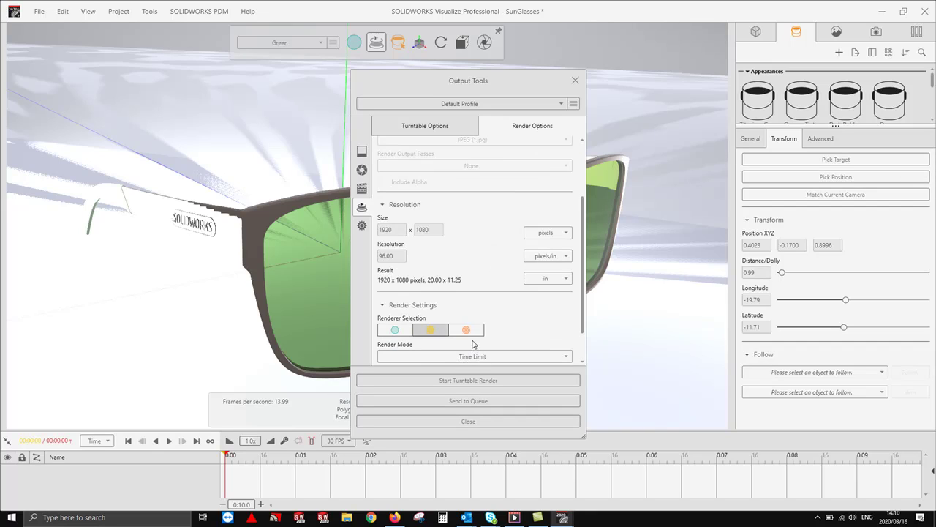
{"action": "scroll", "coordinate": [471, 311], "scroll_direction": "down", "scroll_amount": 1}
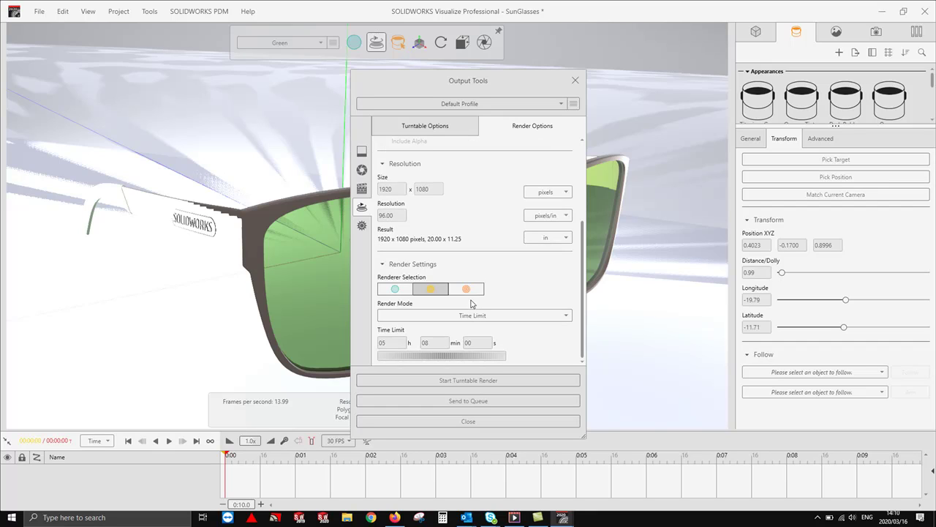
{"action": "left_click", "coordinate": [474, 290]}
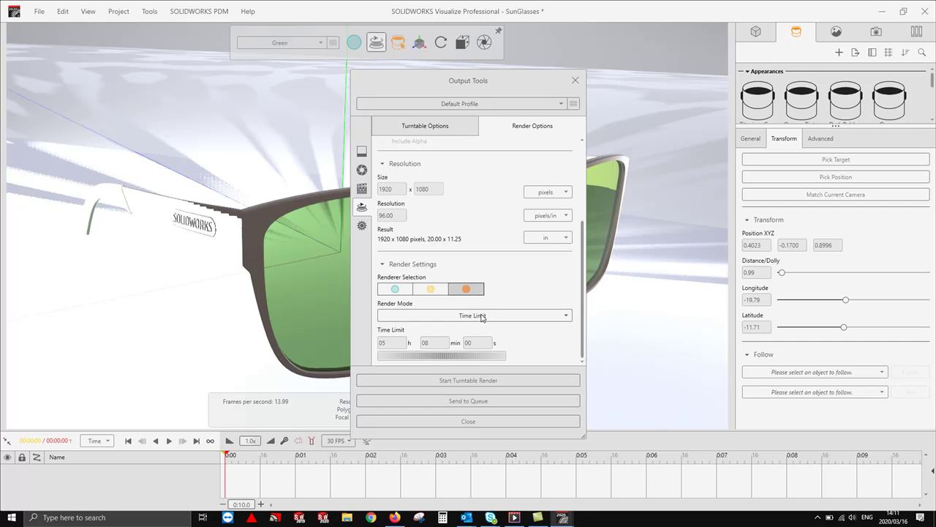
- Try the Quality render mode and its render passes setting
{"action": "left_click", "coordinate": [481, 316]}
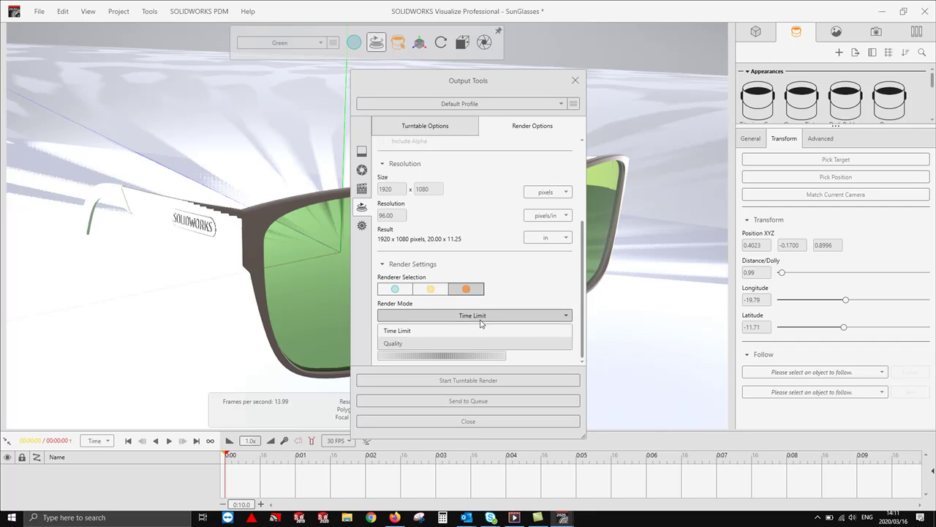
{"action": "left_click", "coordinate": [481, 316]}
{"action": "left_click", "coordinate": [481, 316]}
{"action": "left_click", "coordinate": [474, 344]}
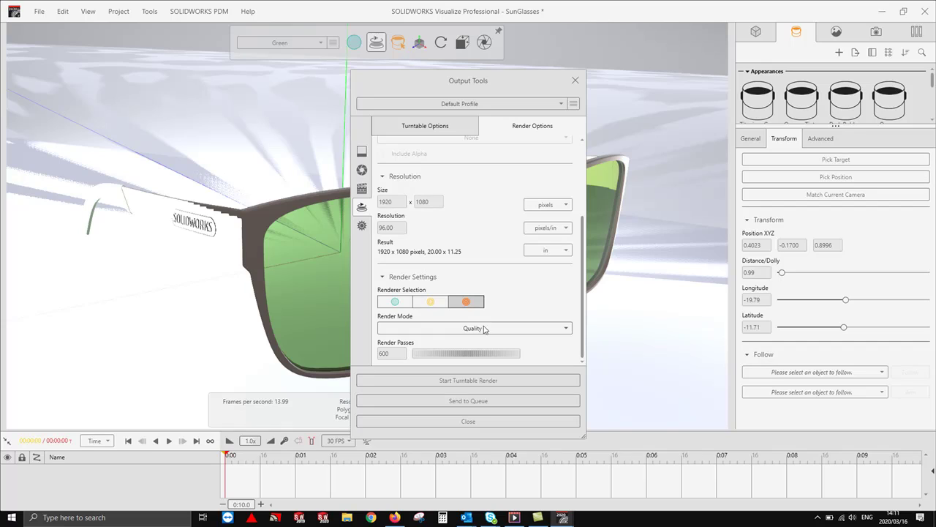
{"action": "left_click", "coordinate": [400, 353]}
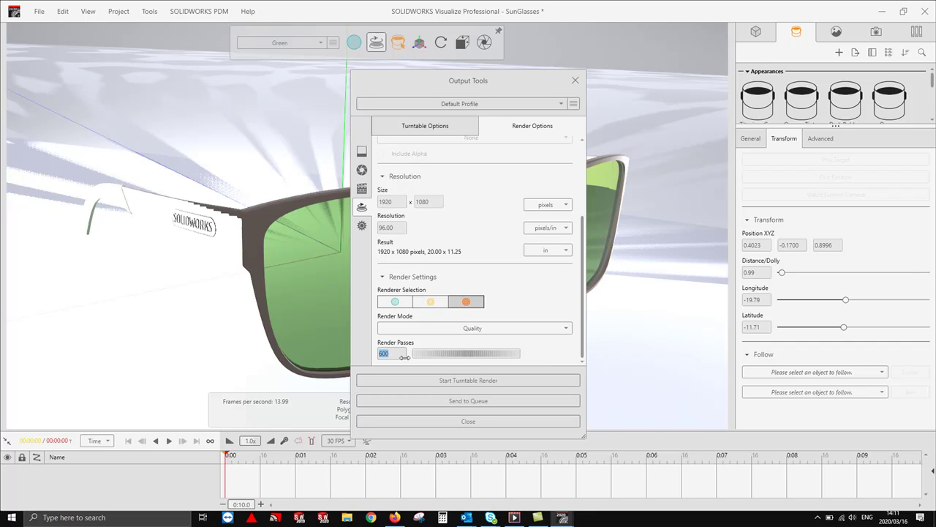
- Return to Time Limit mode with a 30-minute limit and start the turntable render
{"action": "left_click", "coordinate": [450, 328]}
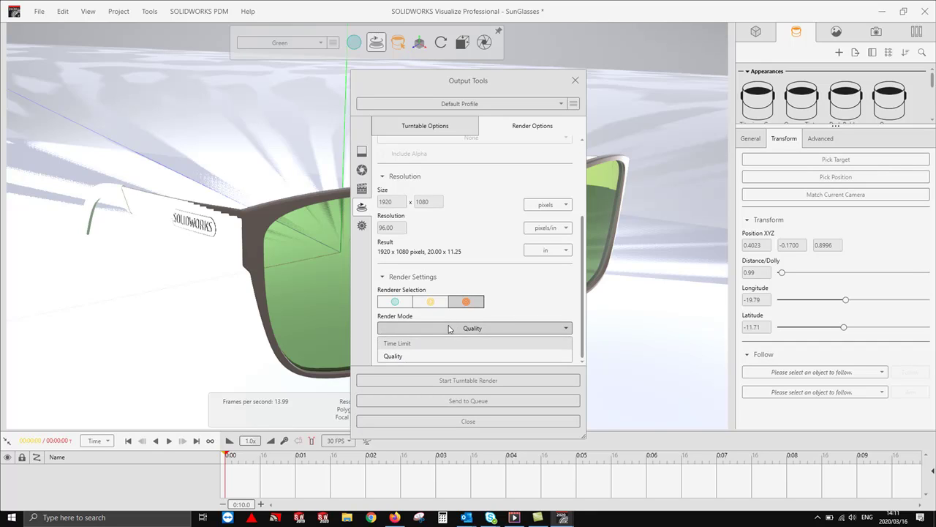
{"action": "left_click", "coordinate": [426, 343]}
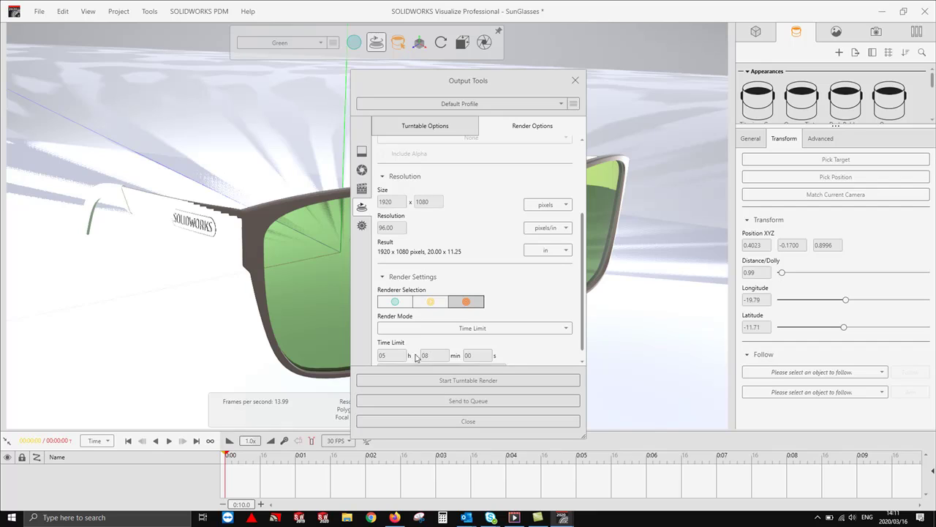
{"action": "left_click", "coordinate": [397, 354]}
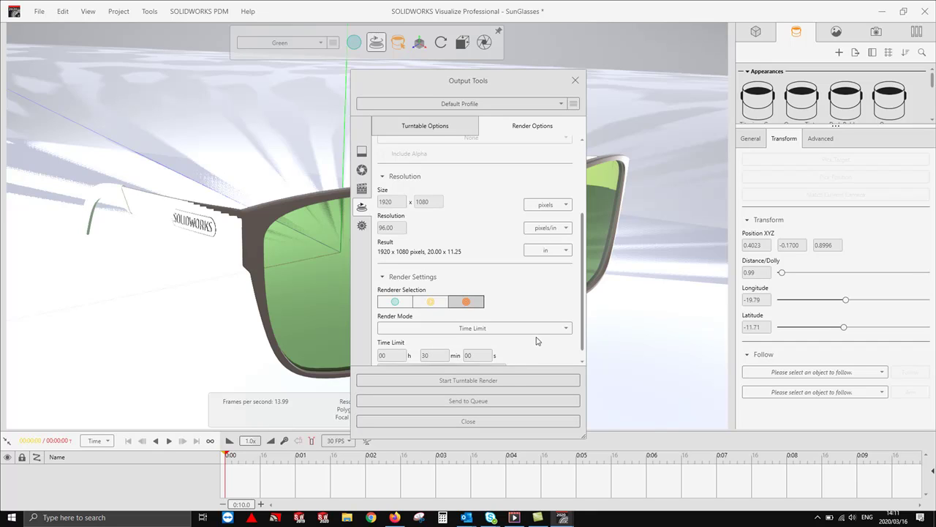
{"action": "left_click", "coordinate": [500, 380]}
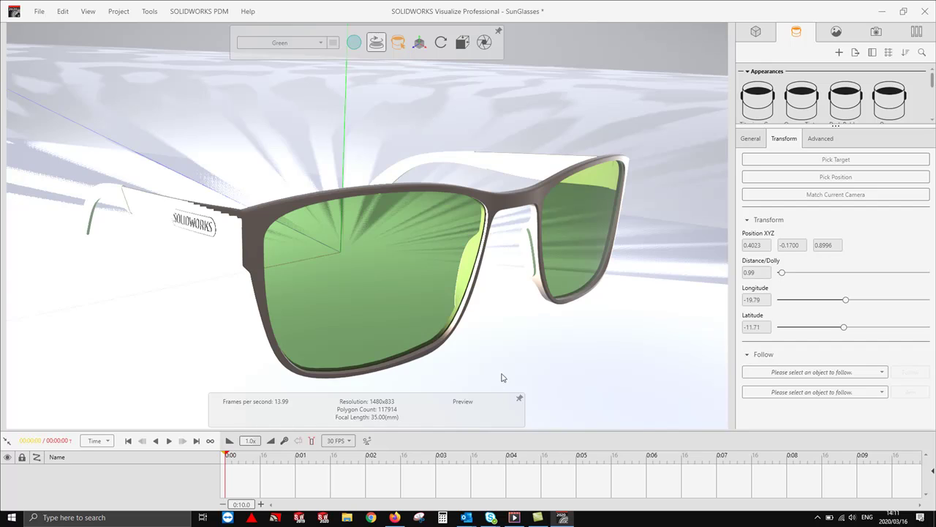